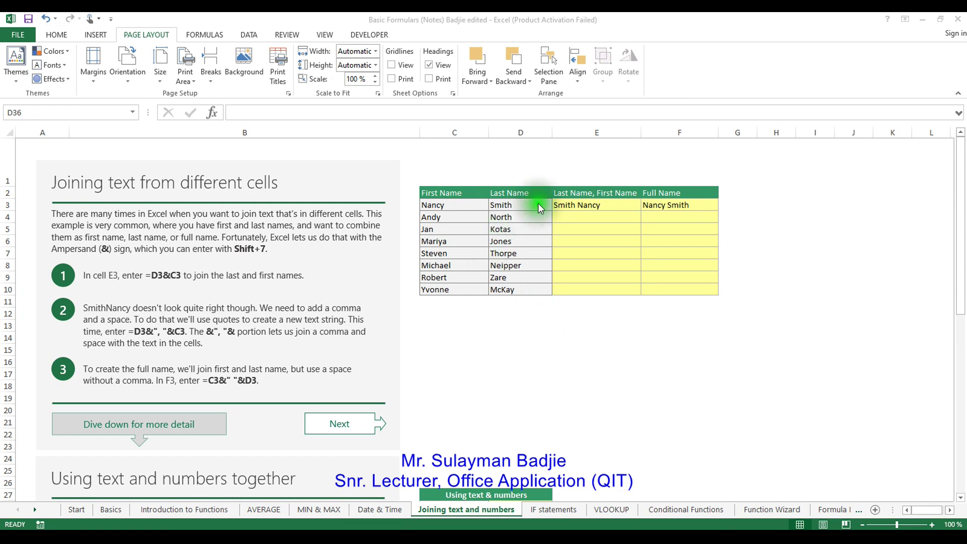
Skim the Joining text and numbers sheet, then go on to the IF statements sheet with Next.
scroll(246, 213, "down", 7)
scroll(248, 208, "up", 7)
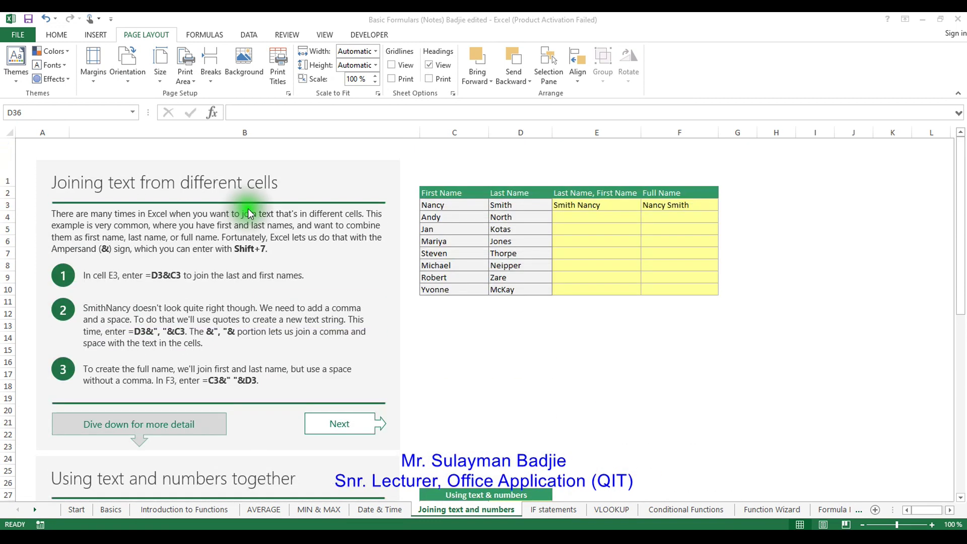
scroll(254, 204, "down", 4)
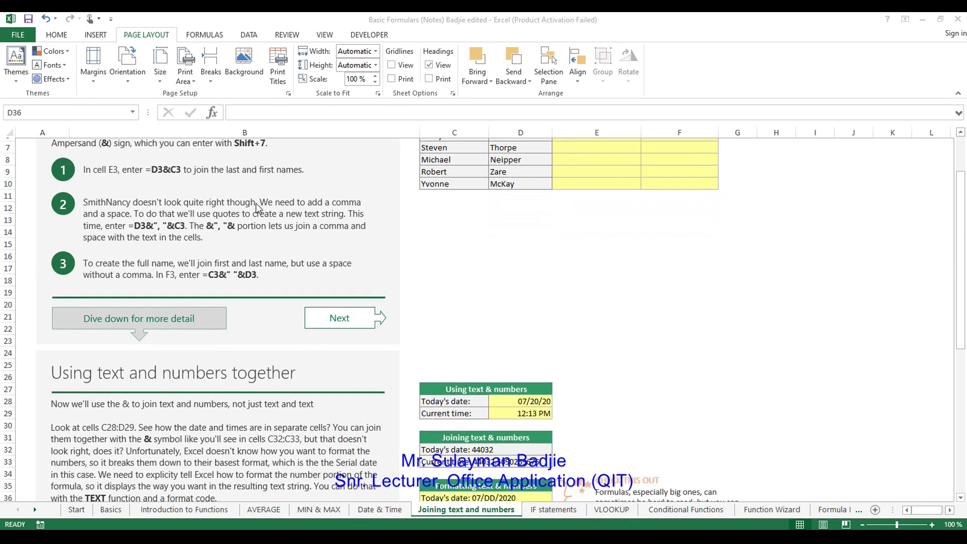
scroll(256, 204, "up", 4)
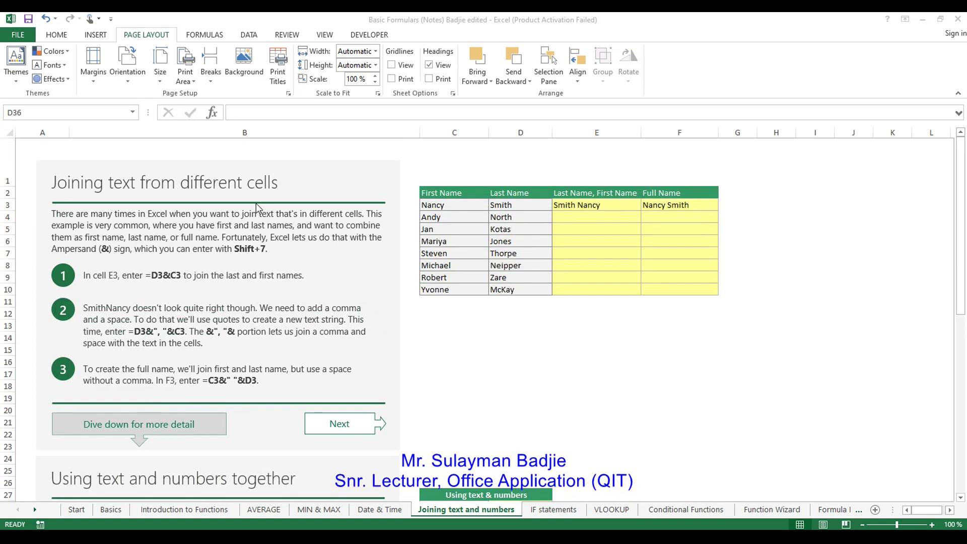
scroll(256, 204, "down", 7)
scroll(244, 215, "up", 7)
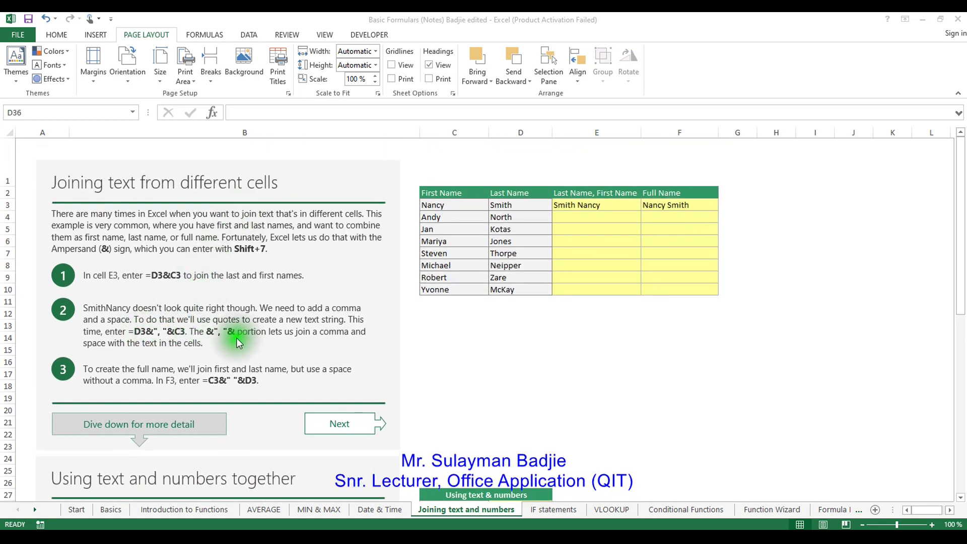
scroll(325, 318, "down", 3)
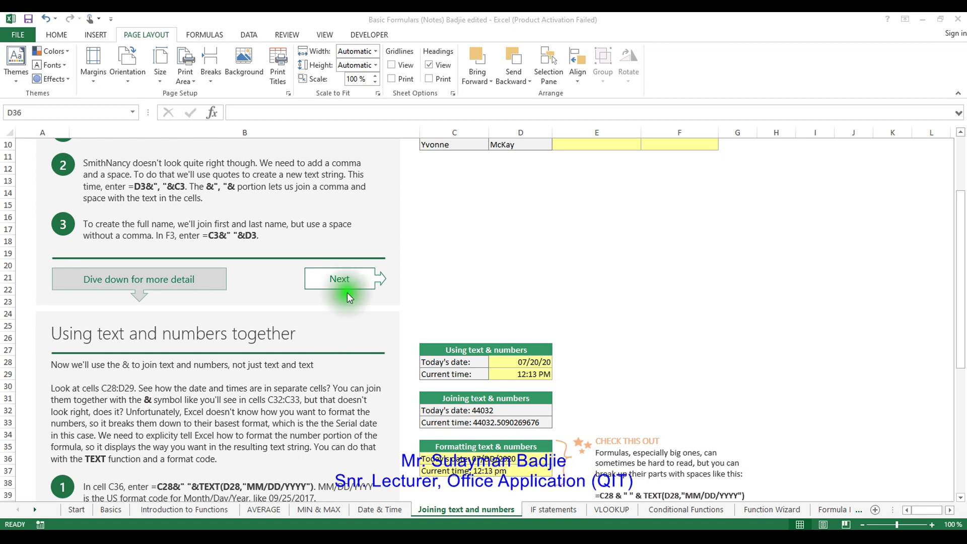
left_click(348, 280)
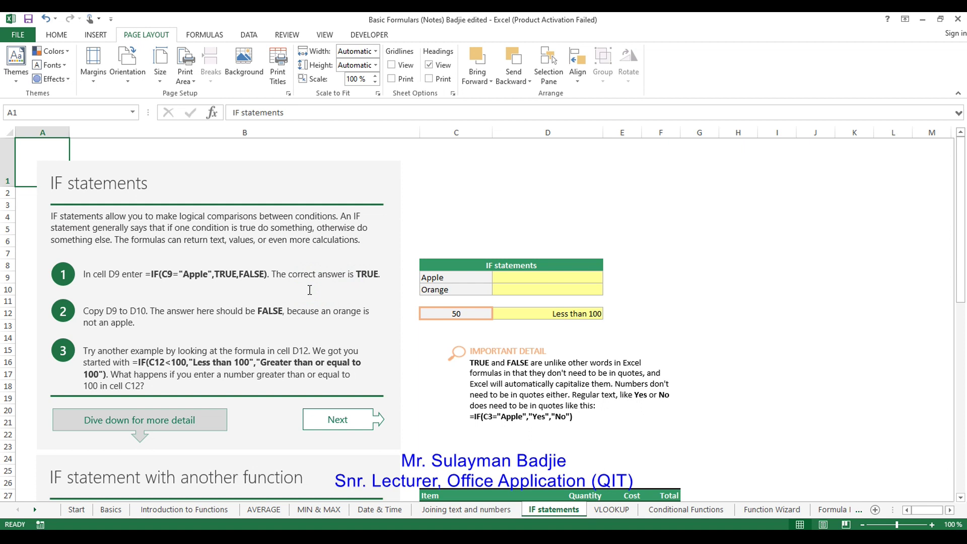
left_click(440, 278)
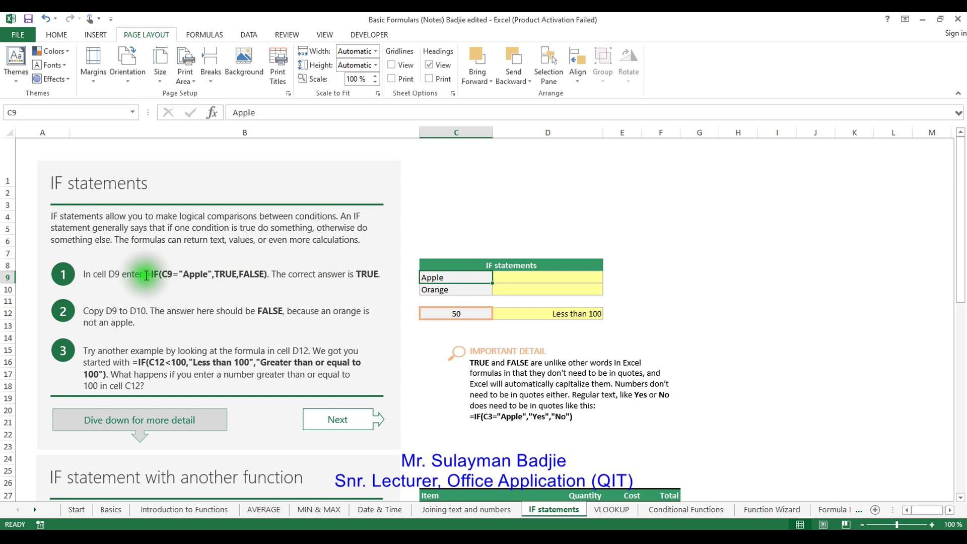
left_click_drag(147, 275, 264, 275)
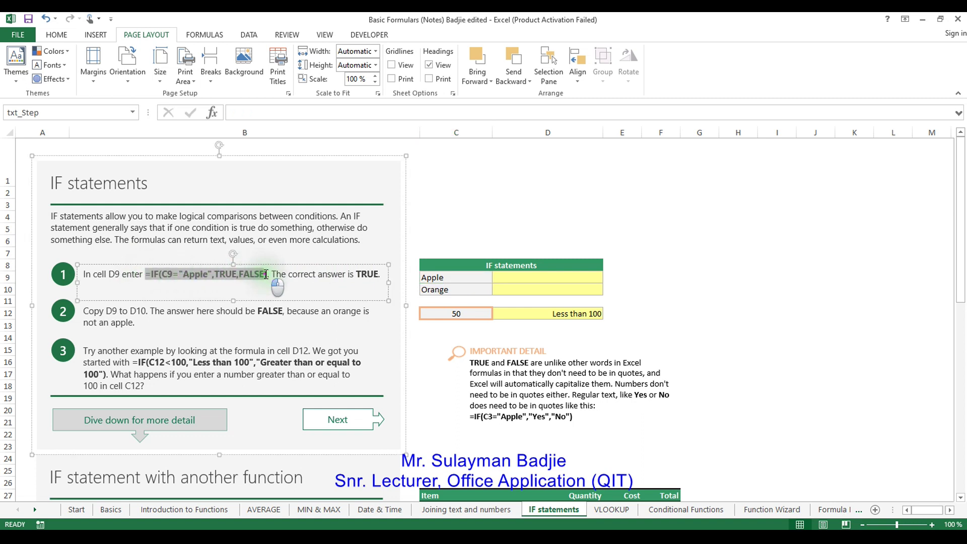
left_click(238, 274)
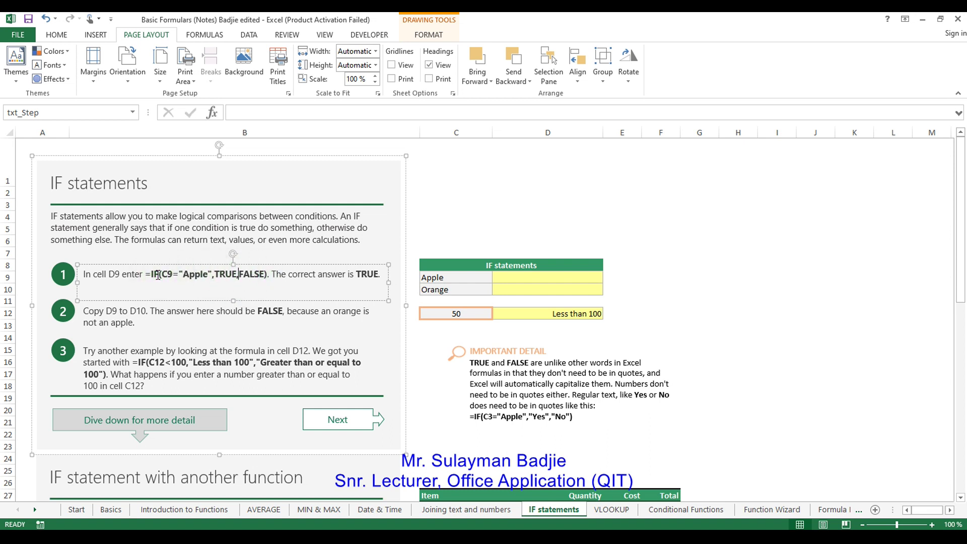
Type =IF(C9="Apple",True,False) into cell D9, correcting the 'Fales' typo.
left_click(515, 277)
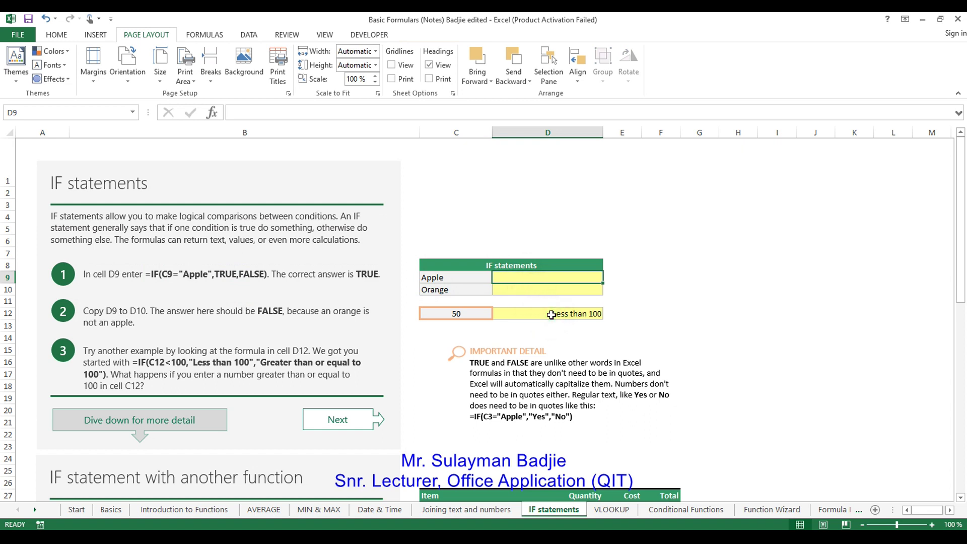
type("=")
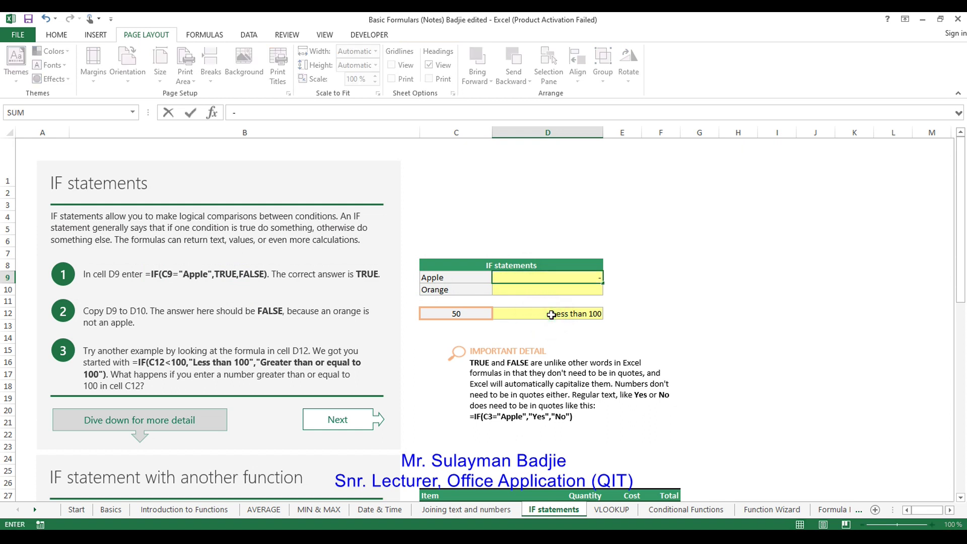
key("BackSpace")
type("=if")
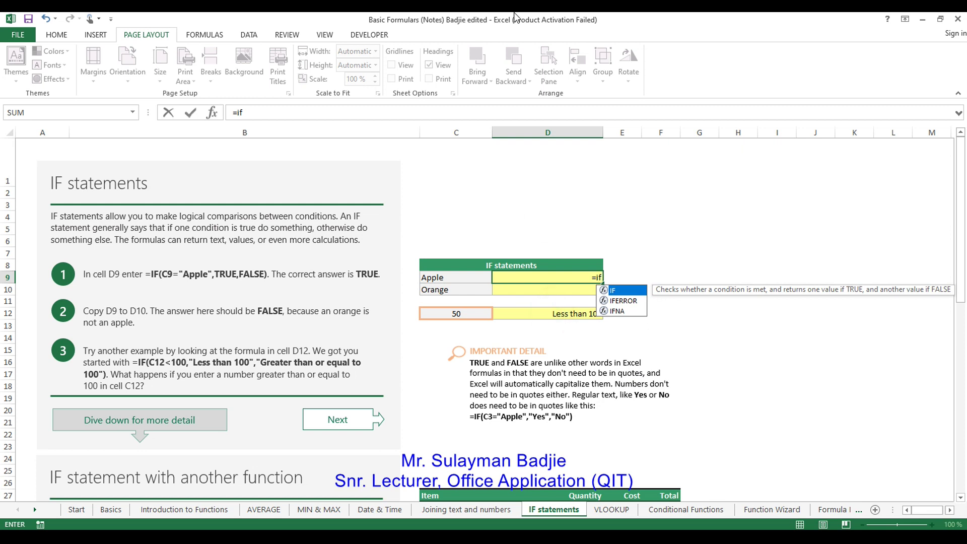
type("(")
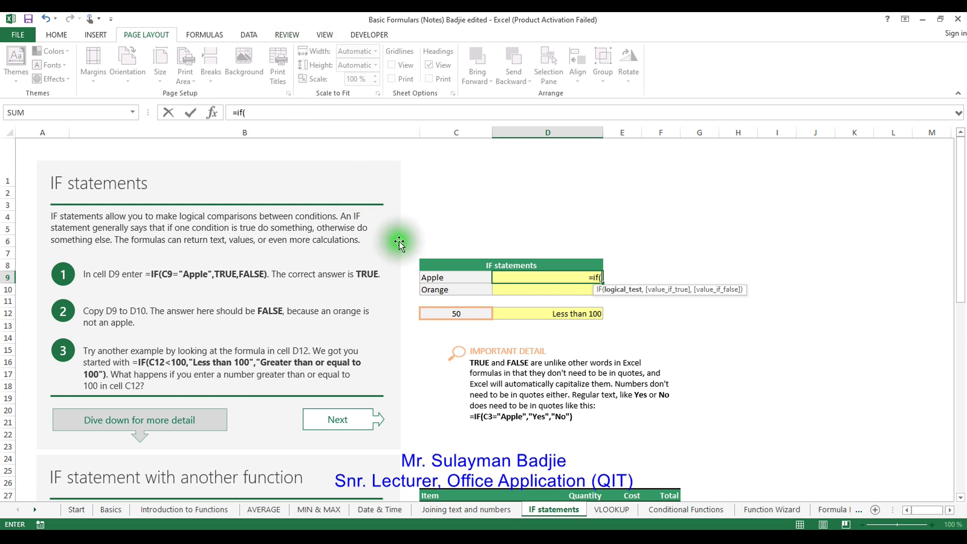
left_click(456, 277)
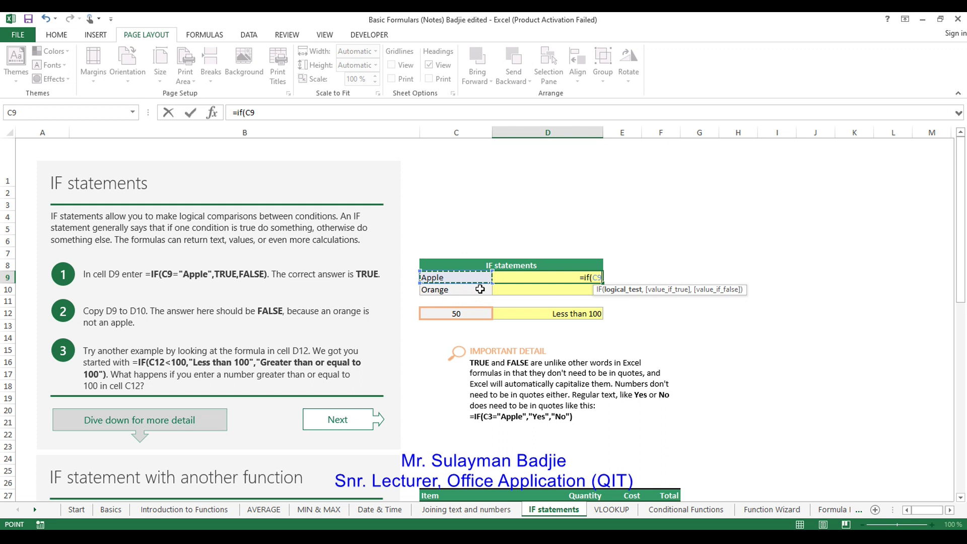
type("=")
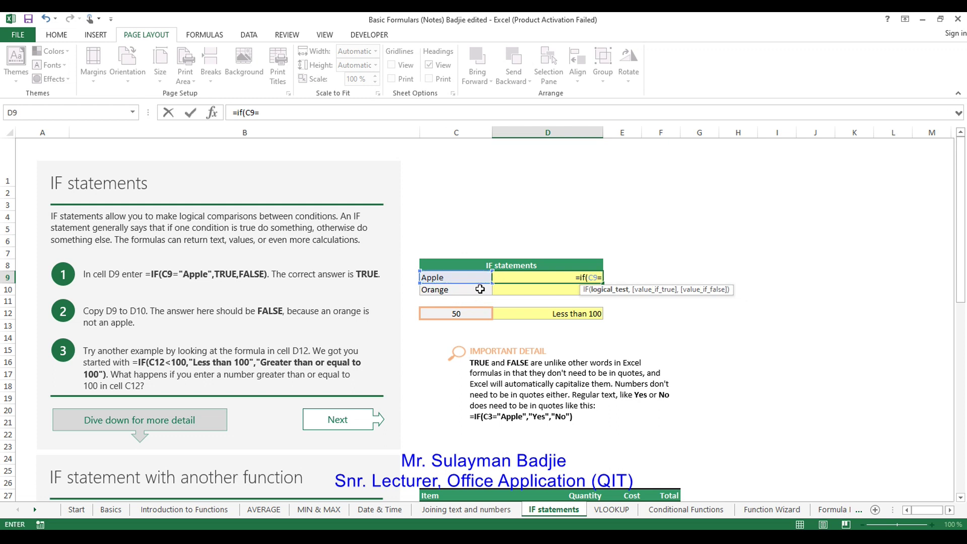
type("\"")
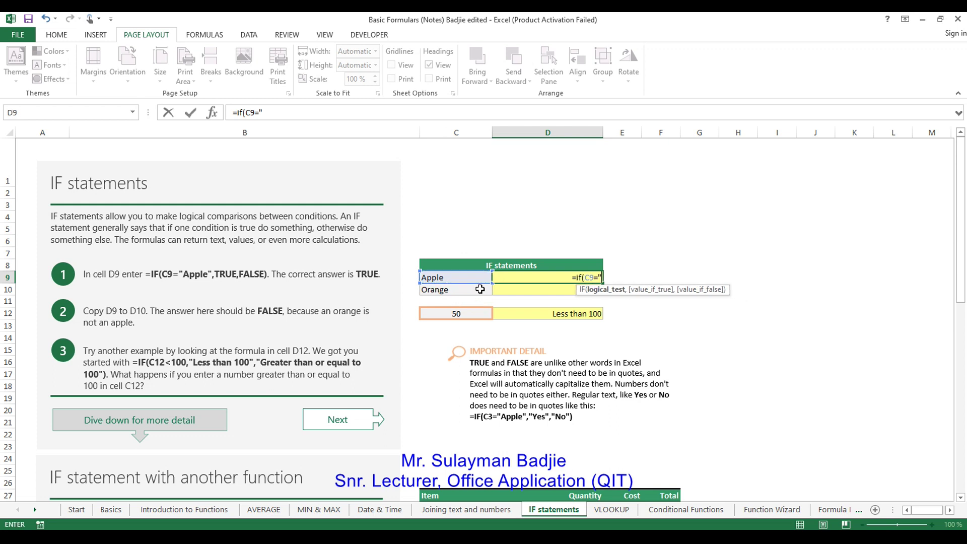
type("Appl")
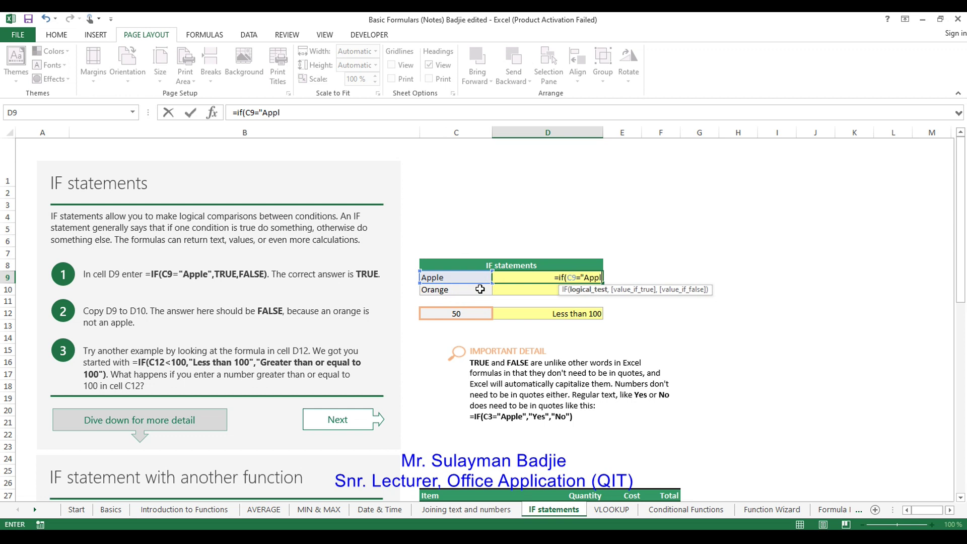
type("e\"")
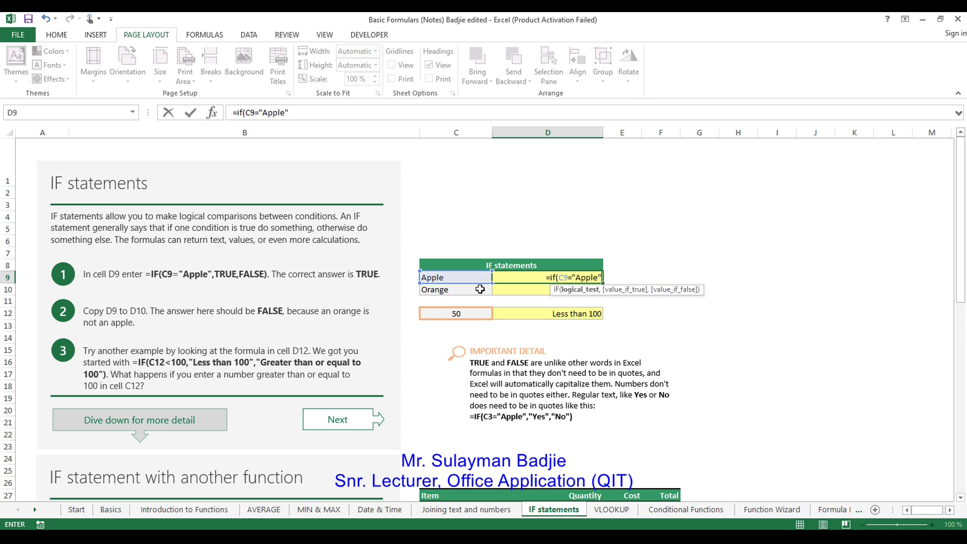
type(",")
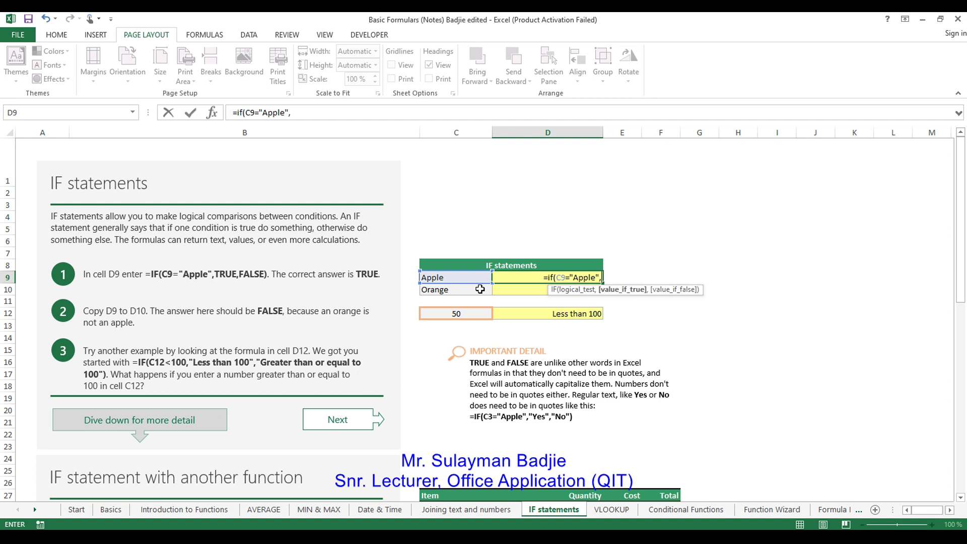
type("True")
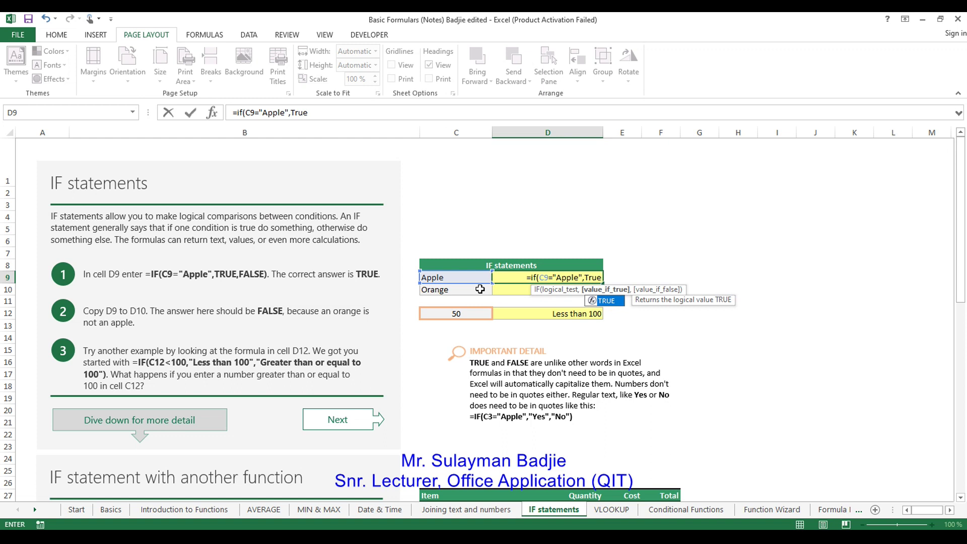
type(",")
type("F")
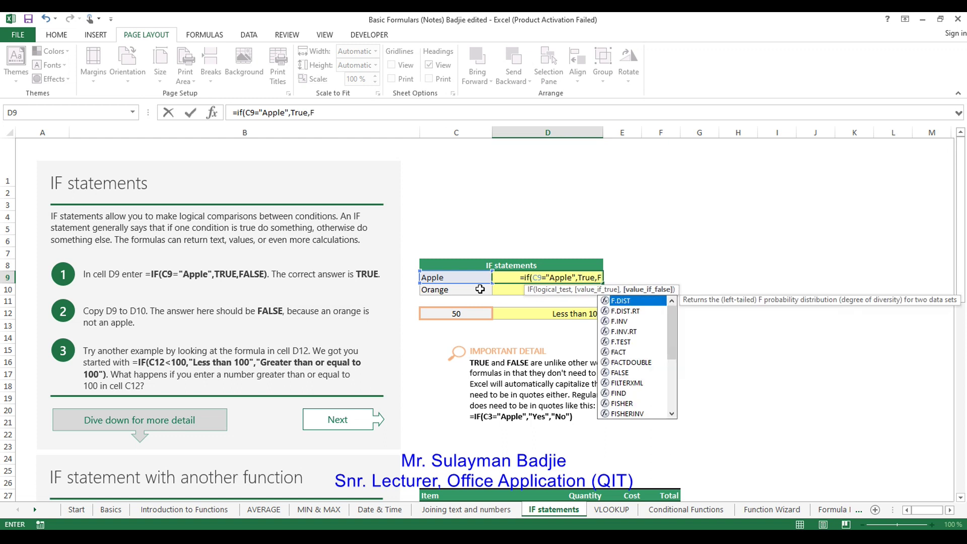
type("ales")
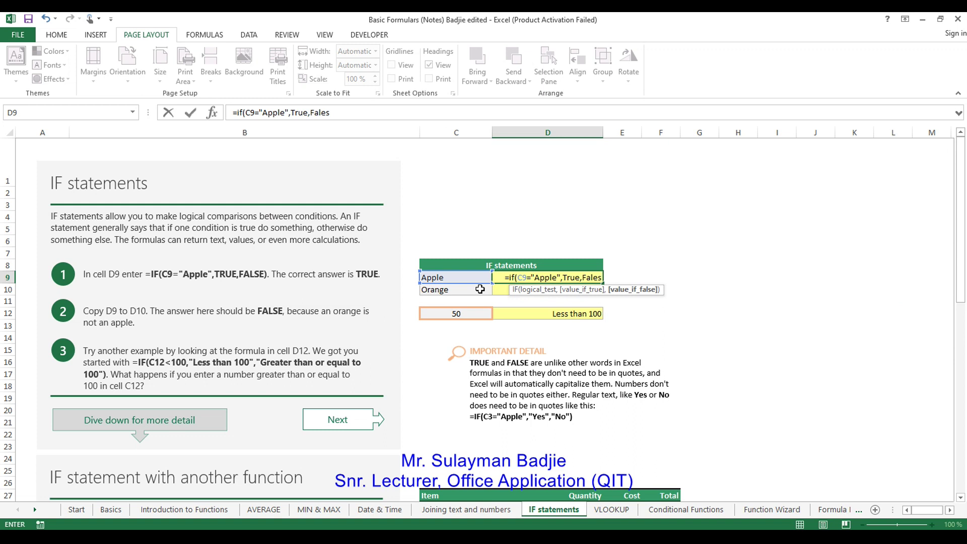
key("BackSpace")
key("BackSpace")
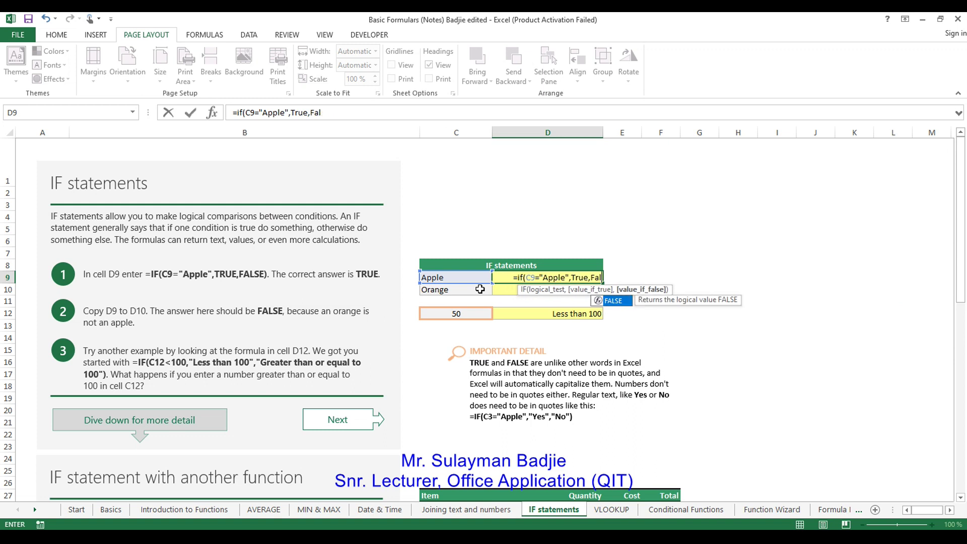
type("se")
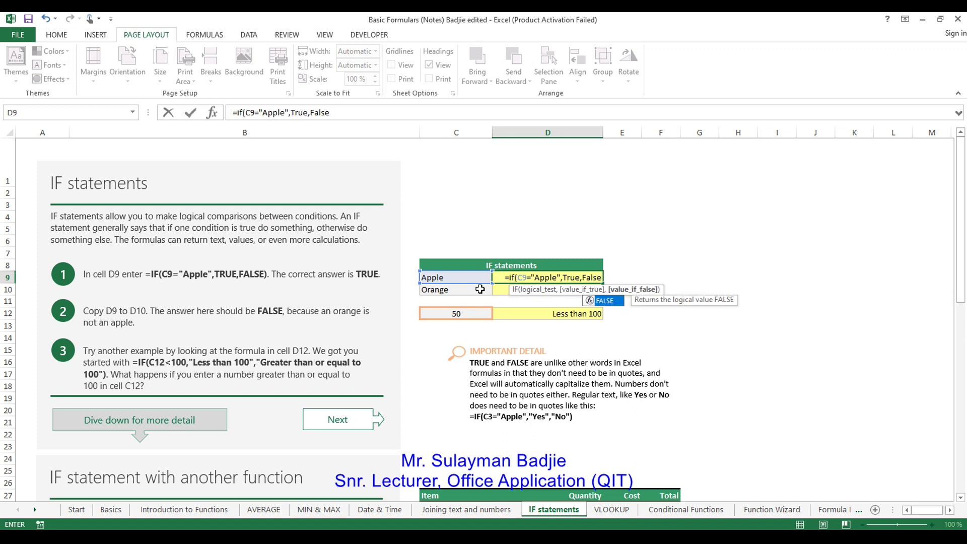
type(")")
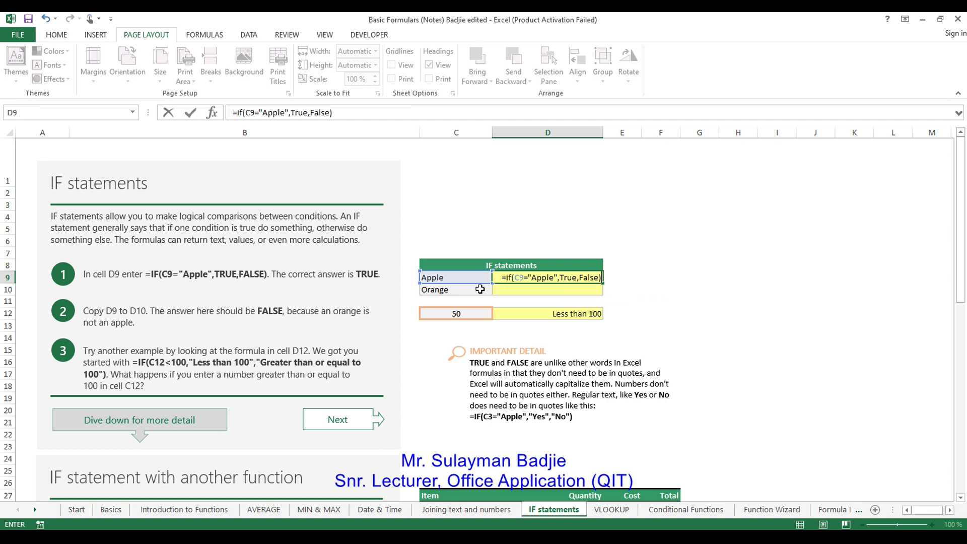
Commit the IF formula in D9 so it returns TRUE for Apple.
key("Return")
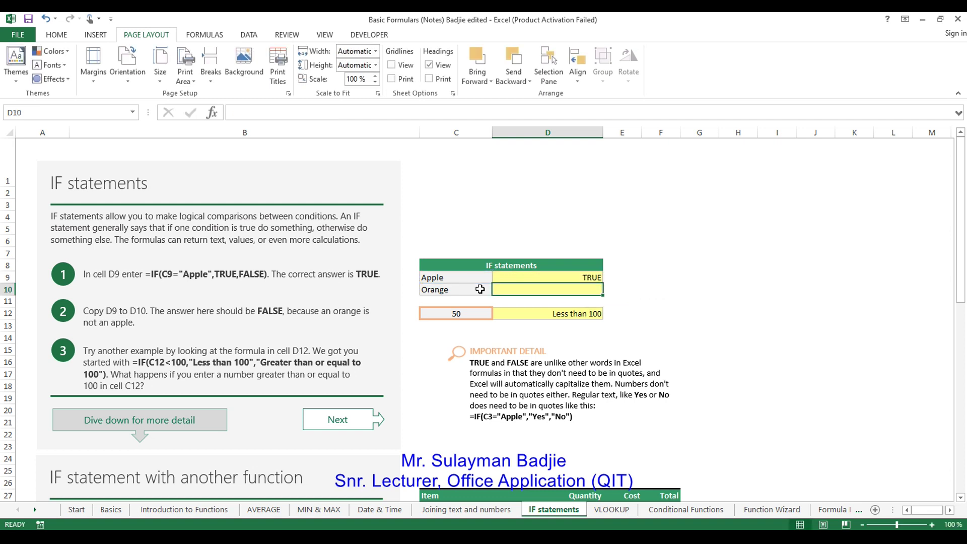
left_click(503, 291)
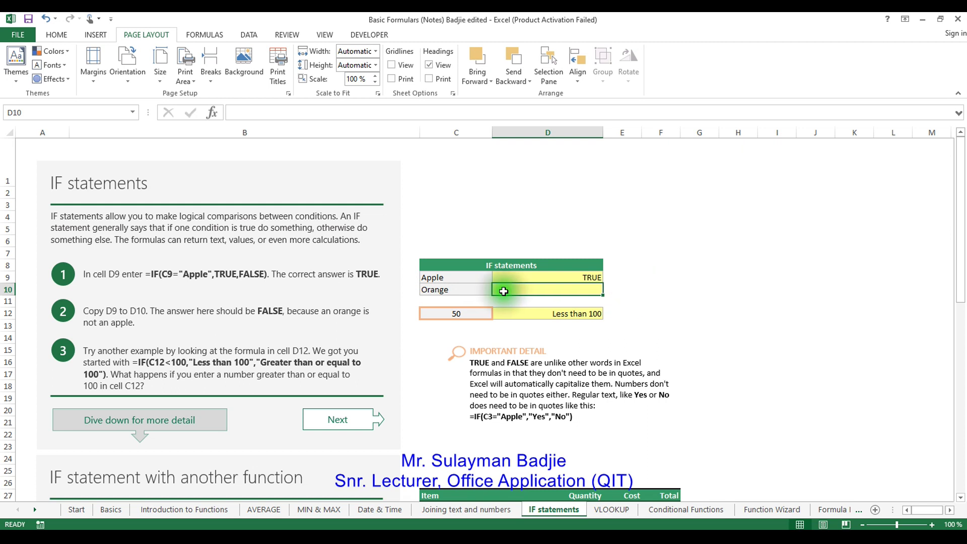
left_click(445, 280)
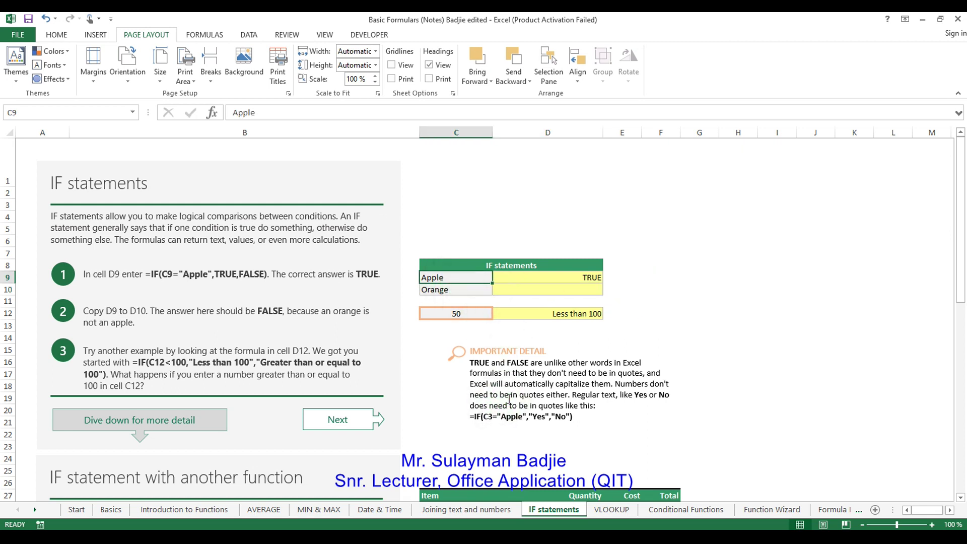
Change C9 to Banana so D9 shows FALSE, then undo with Ctrl+Z.
type("O")
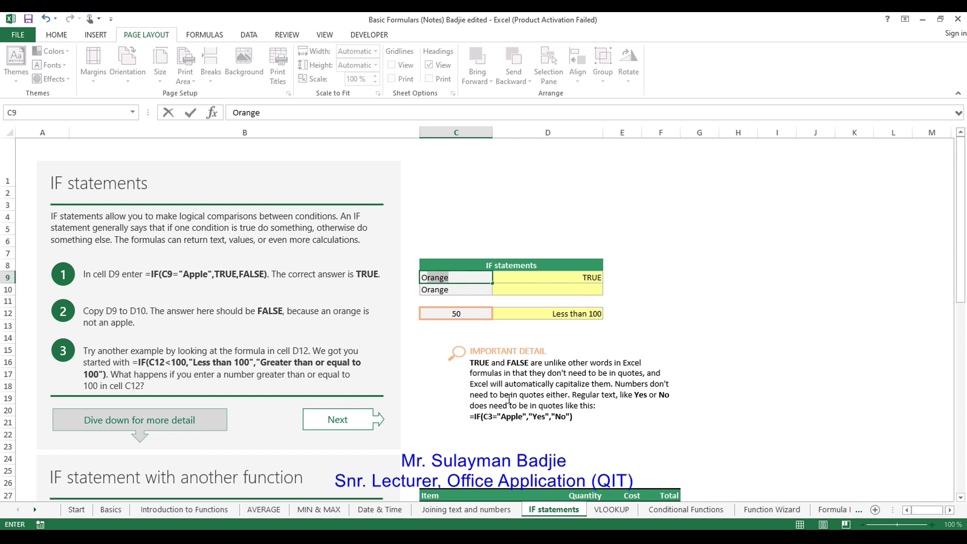
key("BackSpace")
key("BackSpace")
type("a")
key("BackSpace")
type("Banna")
key("BackSpace")
key("BackSpace")
type("ana")
key("Return")
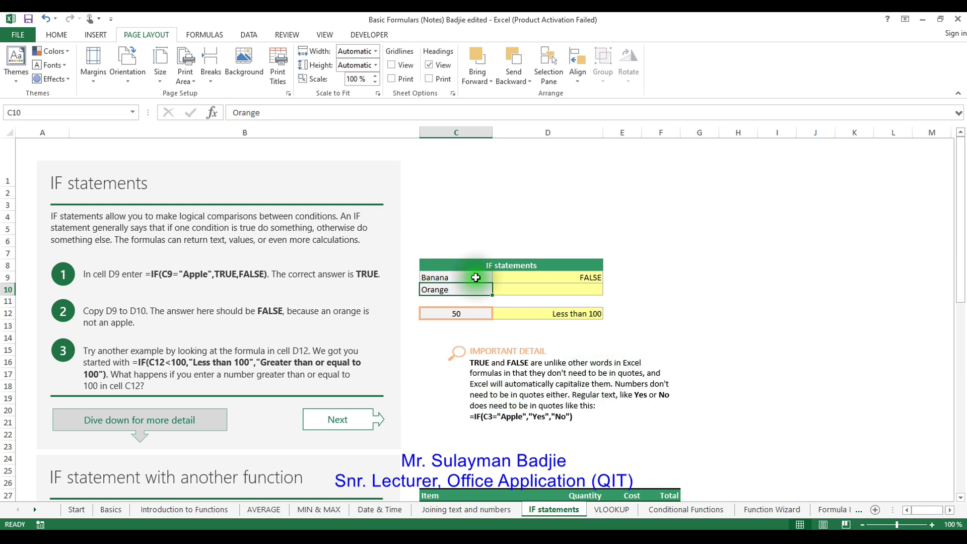
left_click(569, 290)
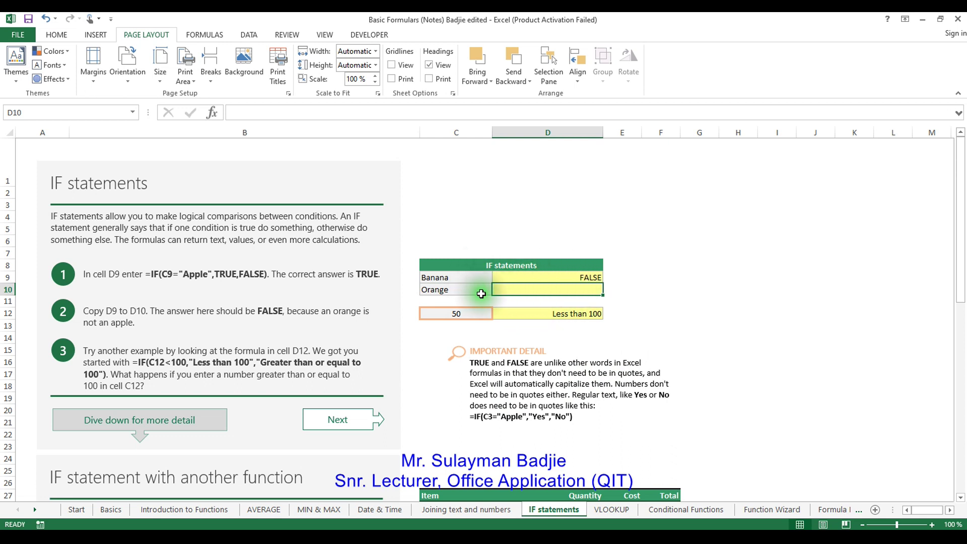
key("ctrl+z")
key("ctrl+z")
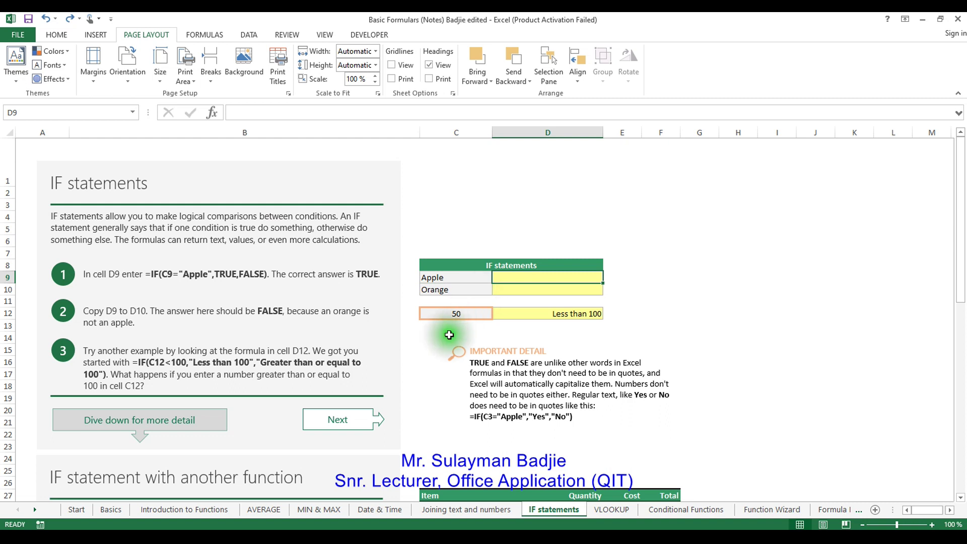
scroll(443, 328, "down", 2)
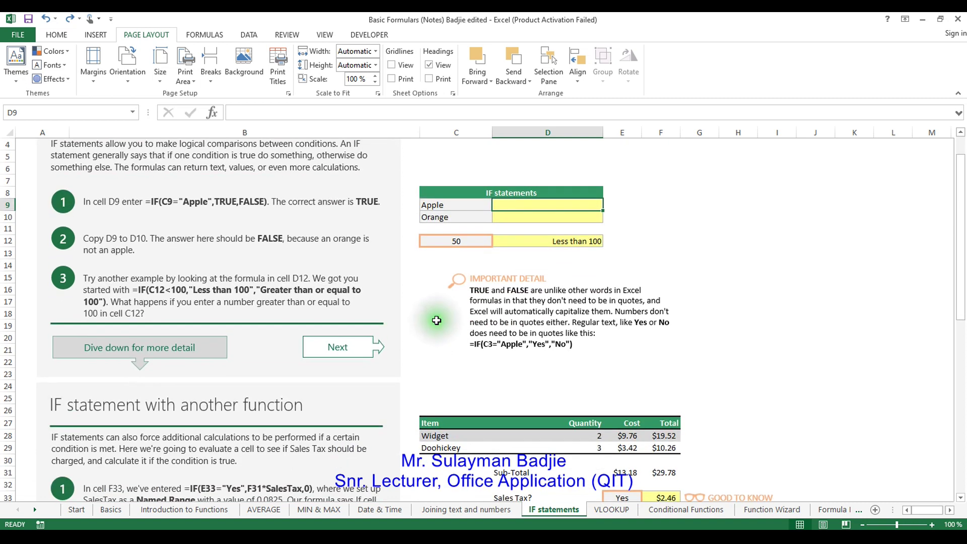
scroll(436, 320, "down", 1)
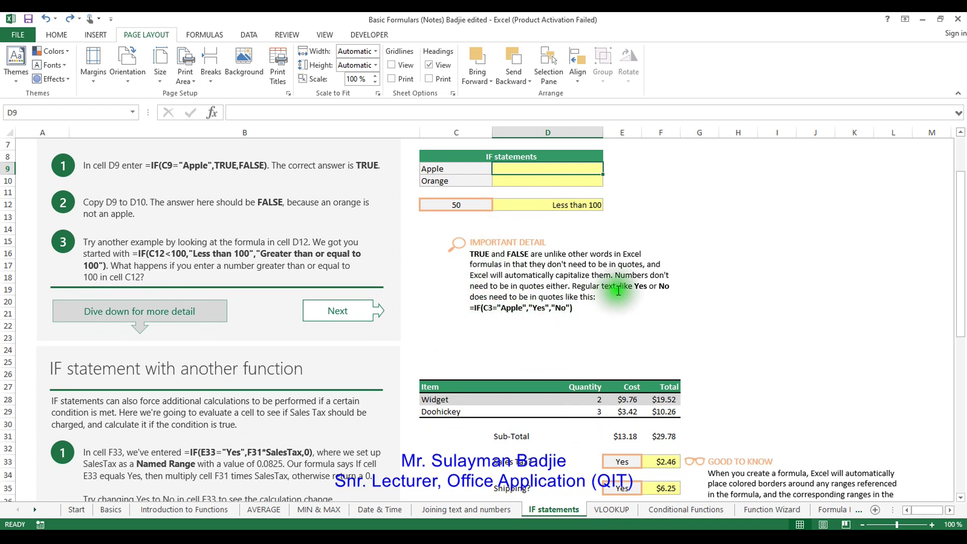
left_click_drag(470, 253, 574, 308)
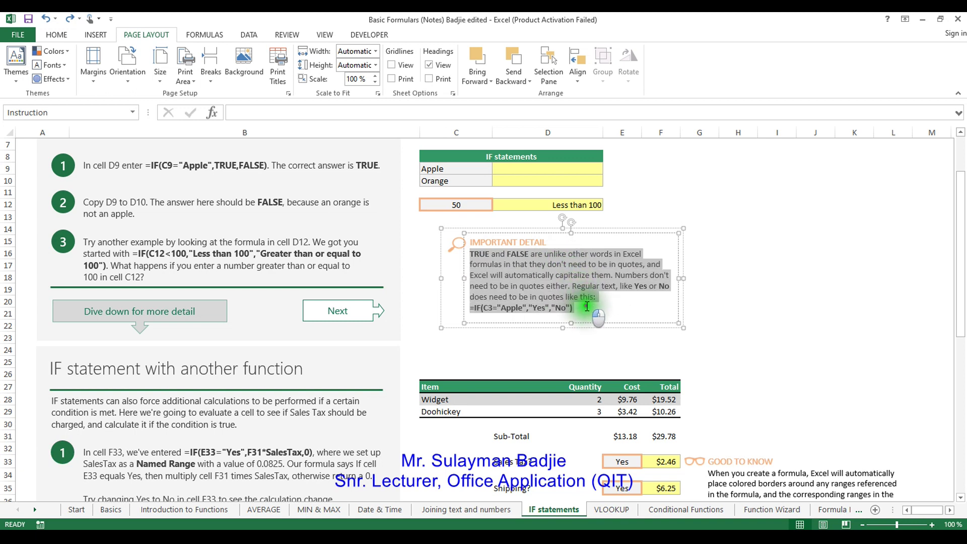
left_click(776, 288)
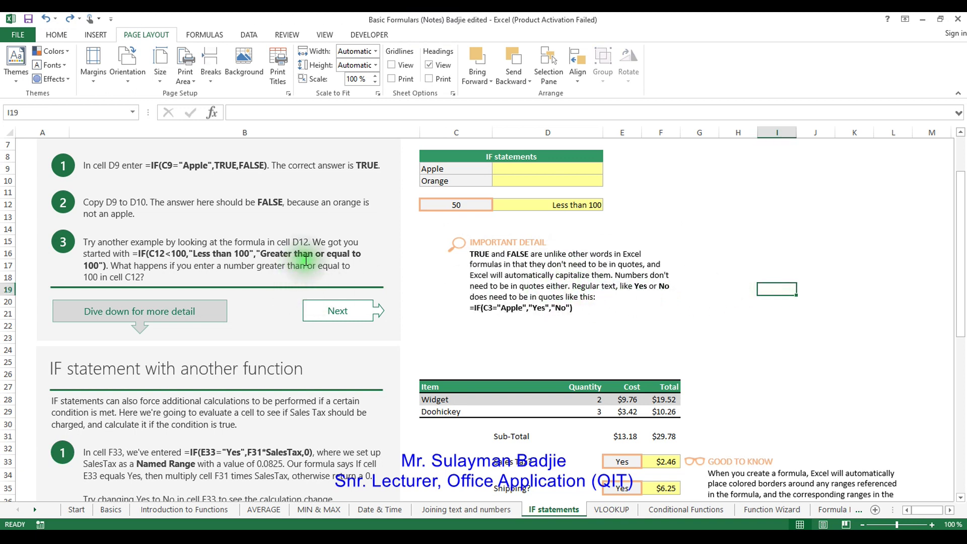
scroll(306, 260, "up", 1)
scroll(306, 260, "down", 3)
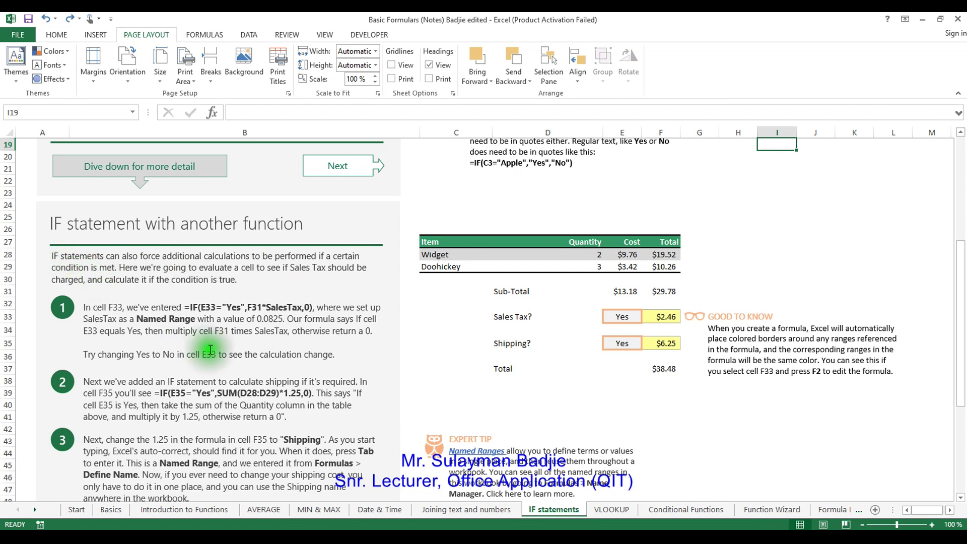
scroll(212, 348, "down", 4)
scroll(212, 348, "down", 3)
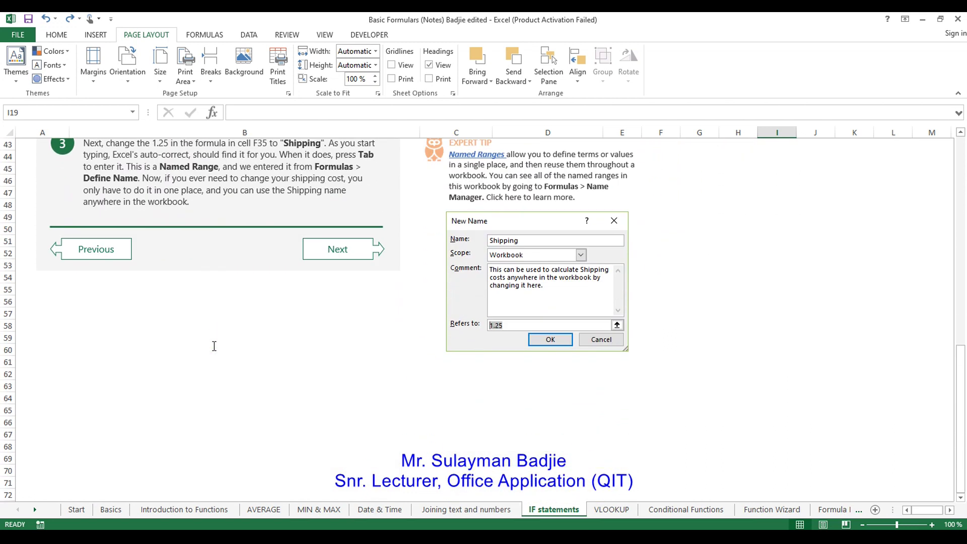
scroll(214, 345, "up", 6)
scroll(213, 347, "up", 1)
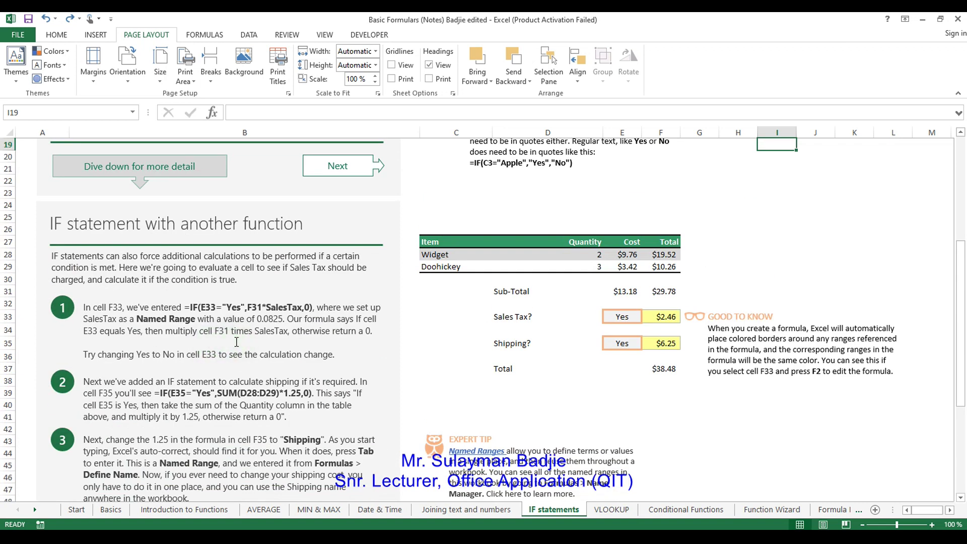
scroll(562, 312, "up", 3)
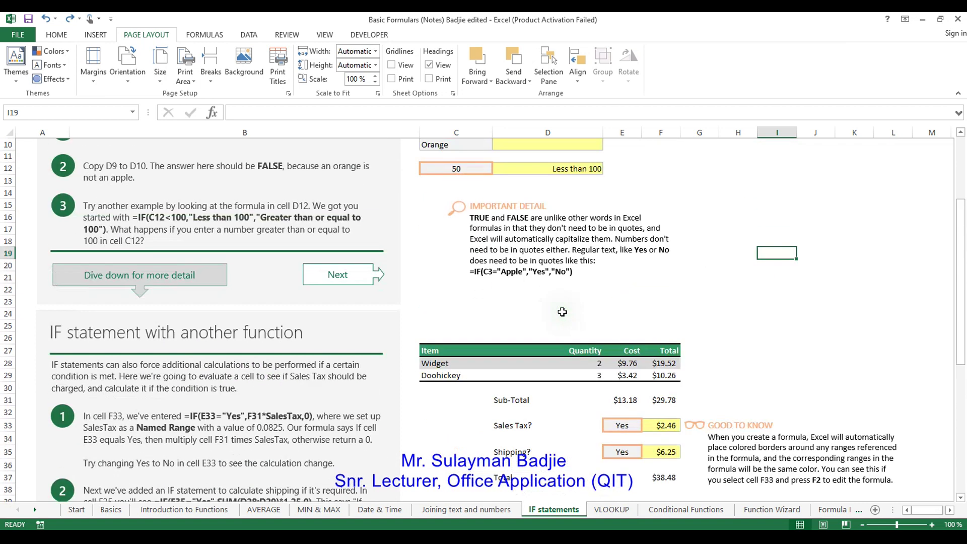
scroll(563, 311, "up", 4)
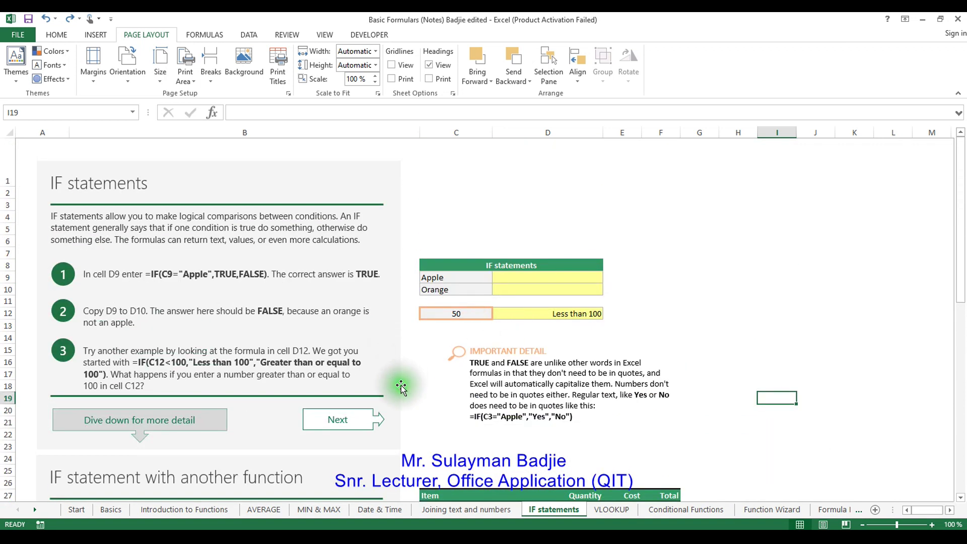